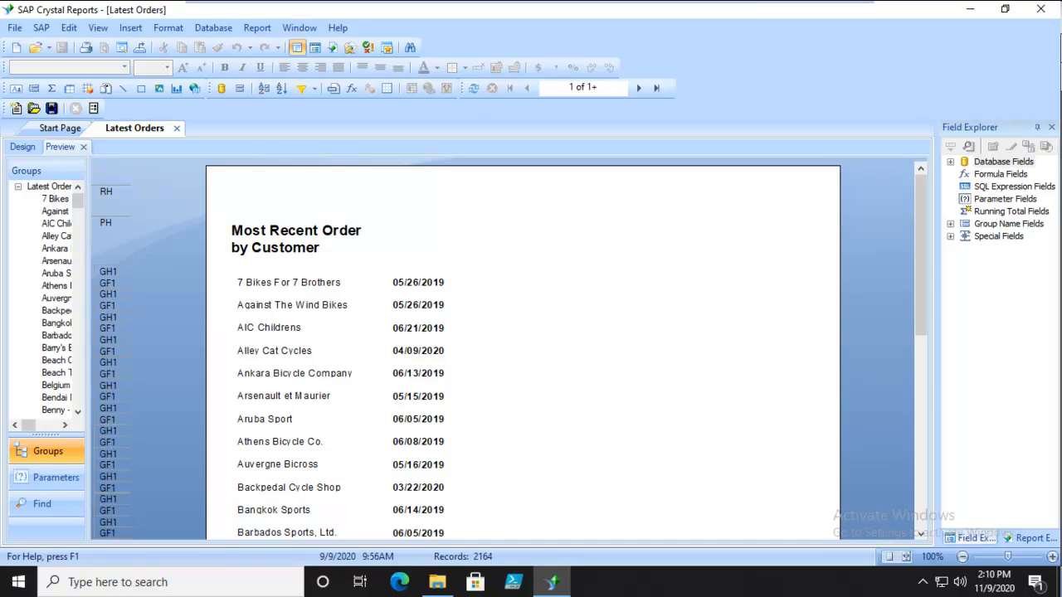
Show the SQL query behind the Latest Orders report from its design view, connecting through the xtreme data source
{"action": "left_click", "coordinate": [23, 147]}
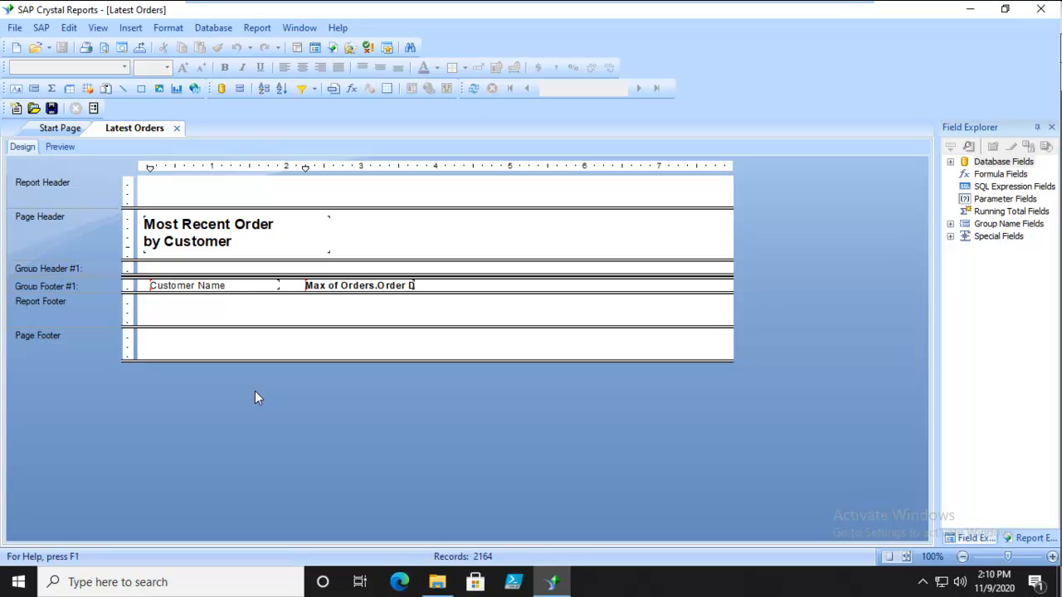
{"action": "left_click", "coordinate": [951, 163]}
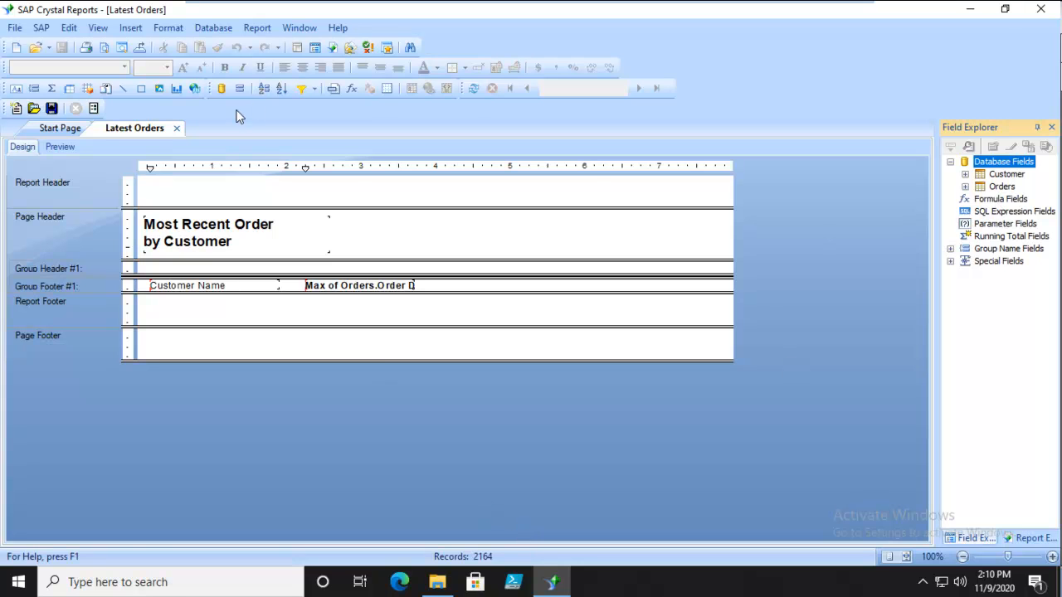
{"action": "left_click", "coordinate": [209, 27]}
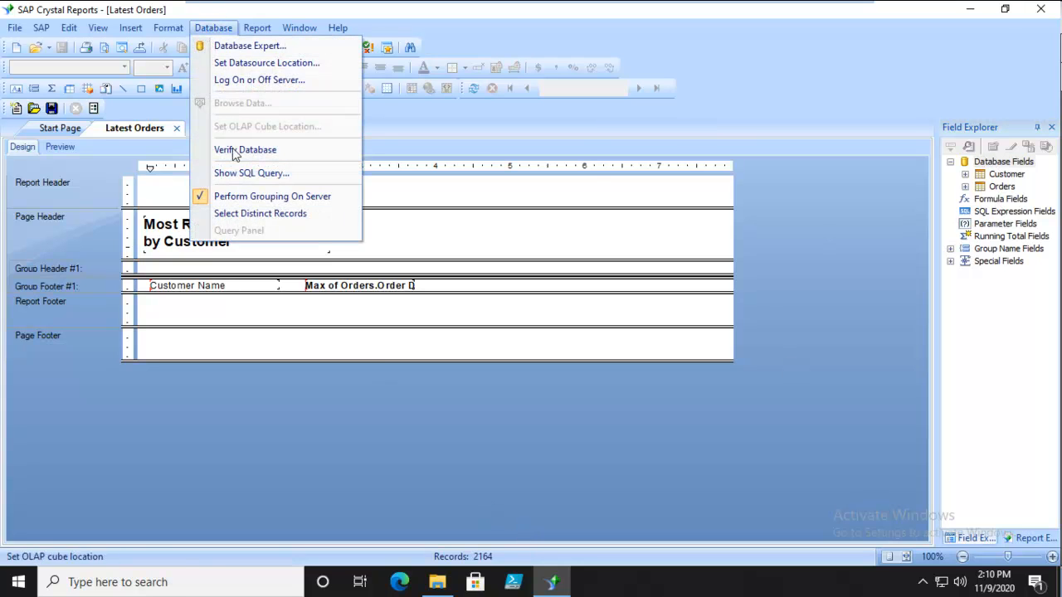
{"action": "left_click", "coordinate": [264, 173]}
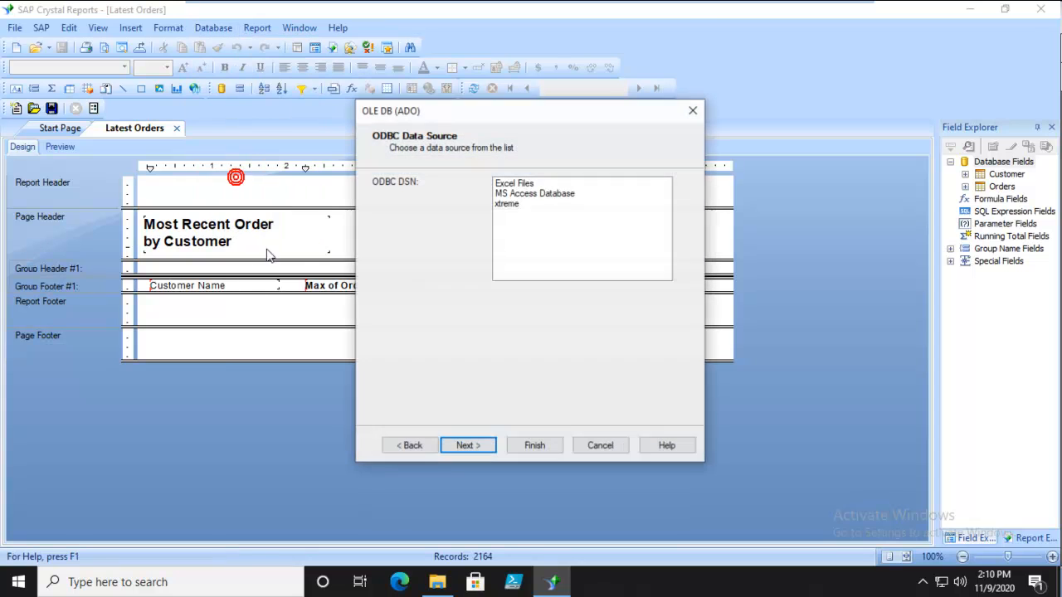
{"action": "left_click", "coordinate": [509, 203]}
{"action": "left_click", "coordinate": [468, 448]}
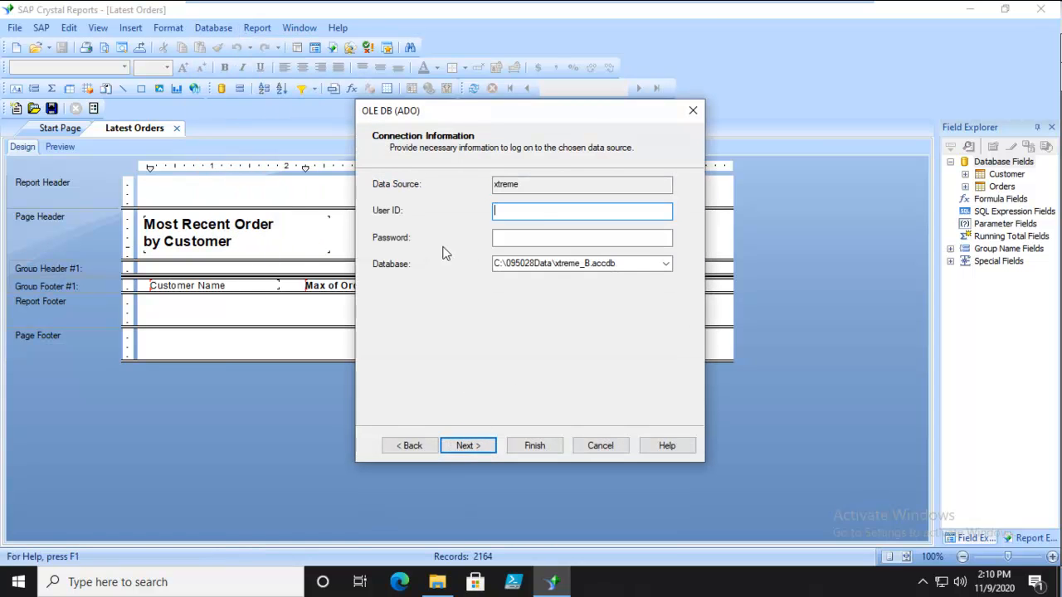
{"action": "left_click", "coordinate": [470, 445]}
{"action": "left_click", "coordinate": [534, 446]}
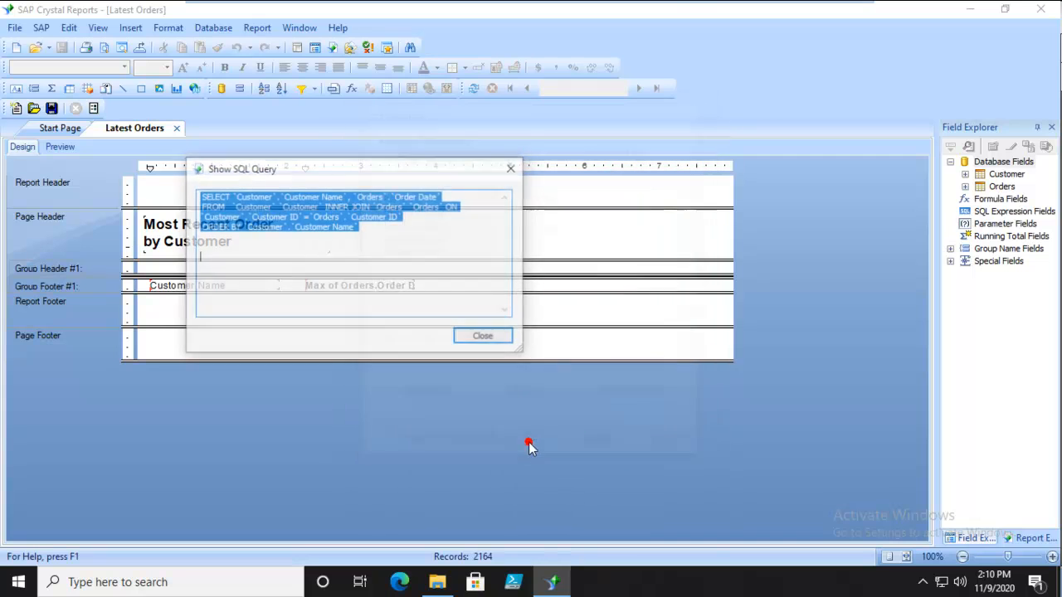
{"action": "left_click", "coordinate": [346, 290]}
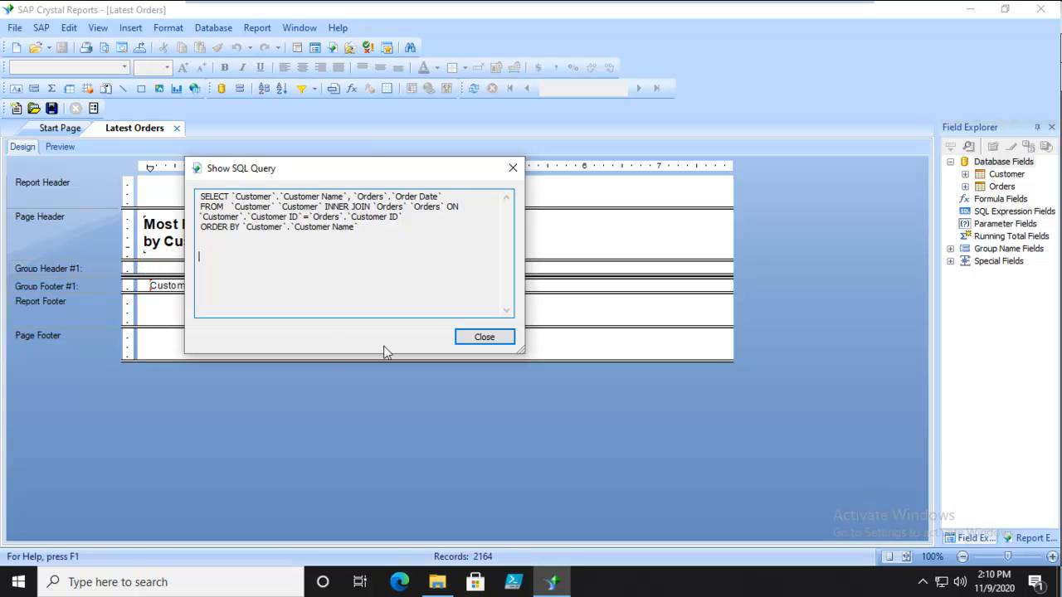
{"action": "left_click", "coordinate": [484, 337]}
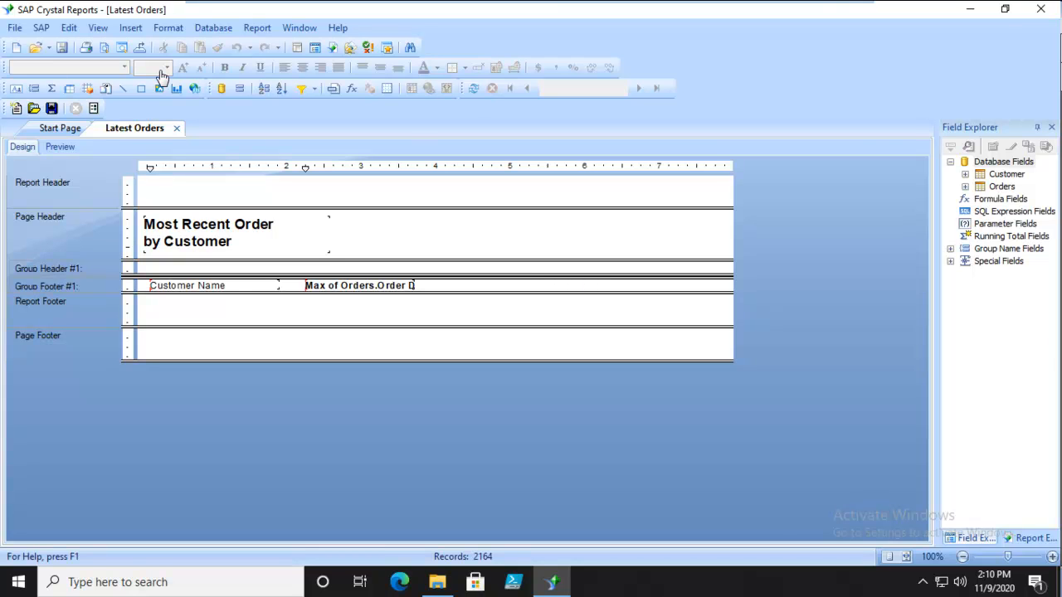
Examine the report's group selection formula that compares Order Date with the maximum date per customer
{"action": "left_click", "coordinate": [264, 32]}
{"action": "mouse_move", "coordinate": [278, 46]}
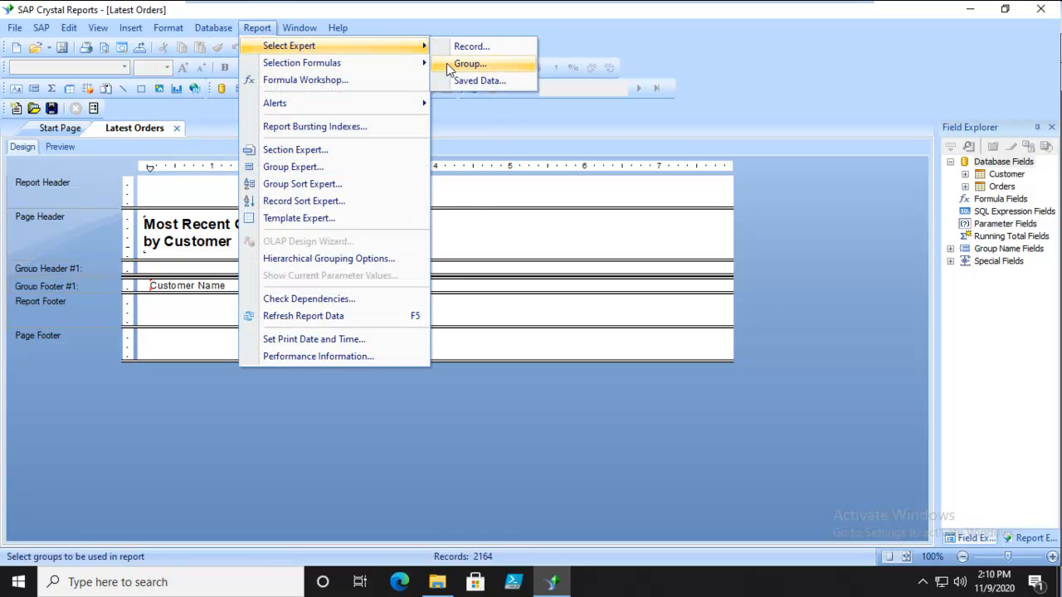
{"action": "left_click", "coordinate": [448, 65]}
{"action": "left_click", "coordinate": [343, 374]}
{"action": "left_click_drag", "start_coordinate": [608, 325], "coordinate": [570, 324]}
{"action": "left_click", "coordinate": [614, 322]}
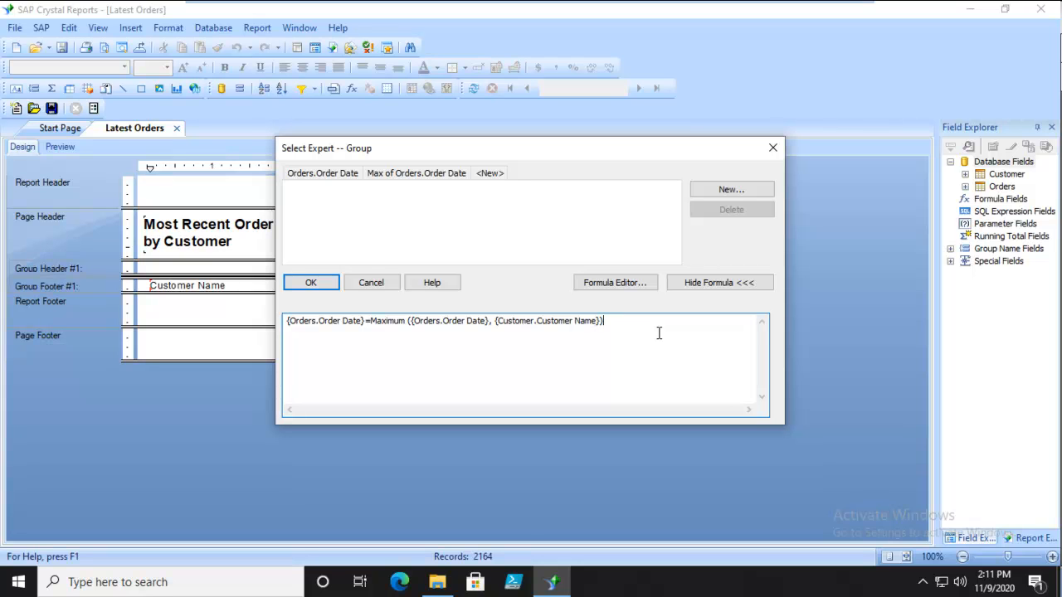
{"action": "left_click_drag", "start_coordinate": [608, 321], "coordinate": [271, 345]}
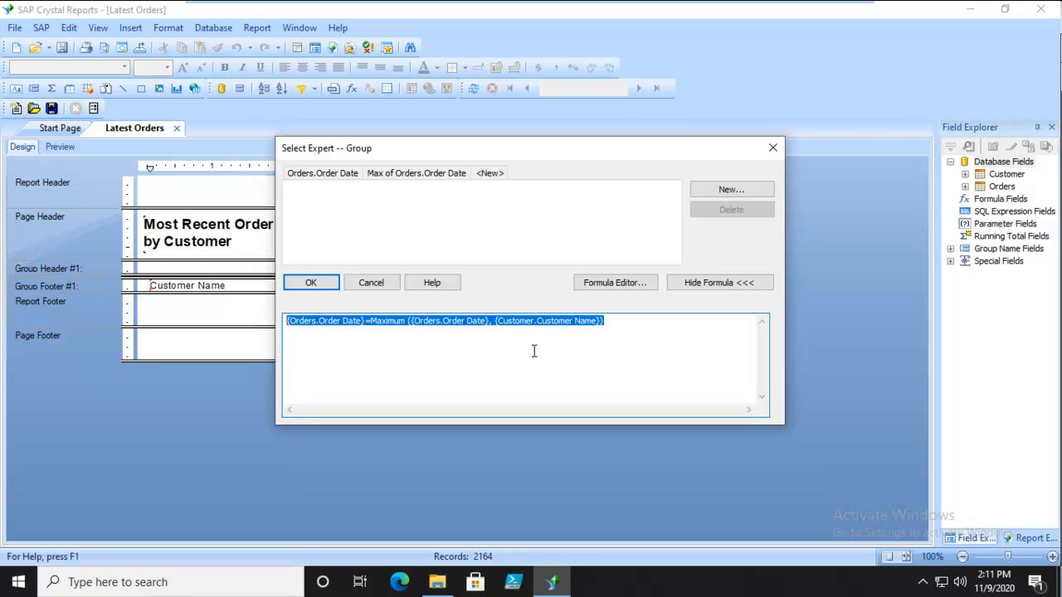
{"action": "left_click", "coordinate": [772, 148]}
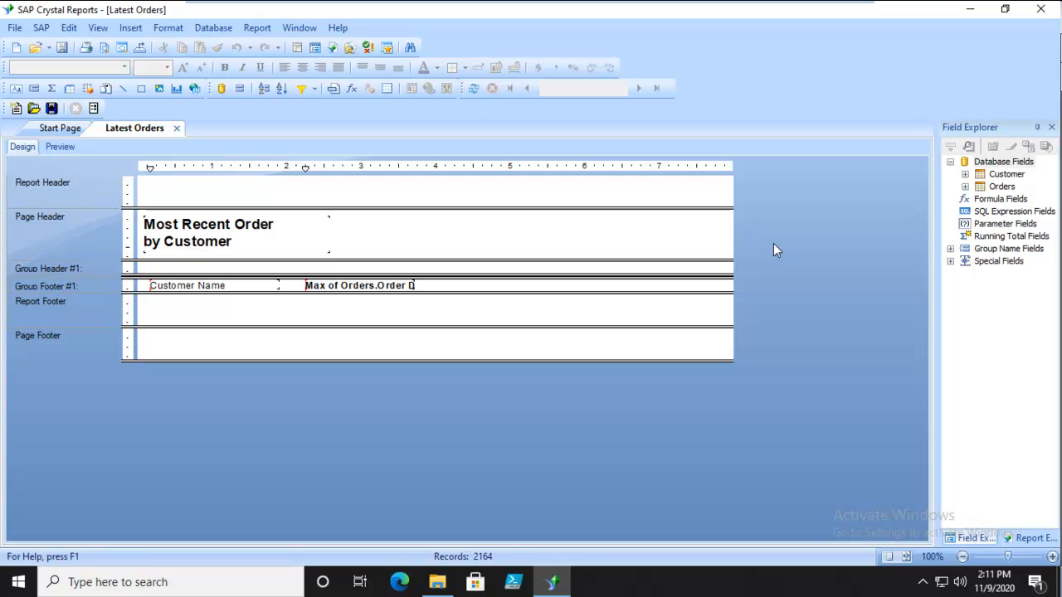
Review the report's performance information for saved data, processing and performance timing
{"action": "left_click", "coordinate": [254, 30]}
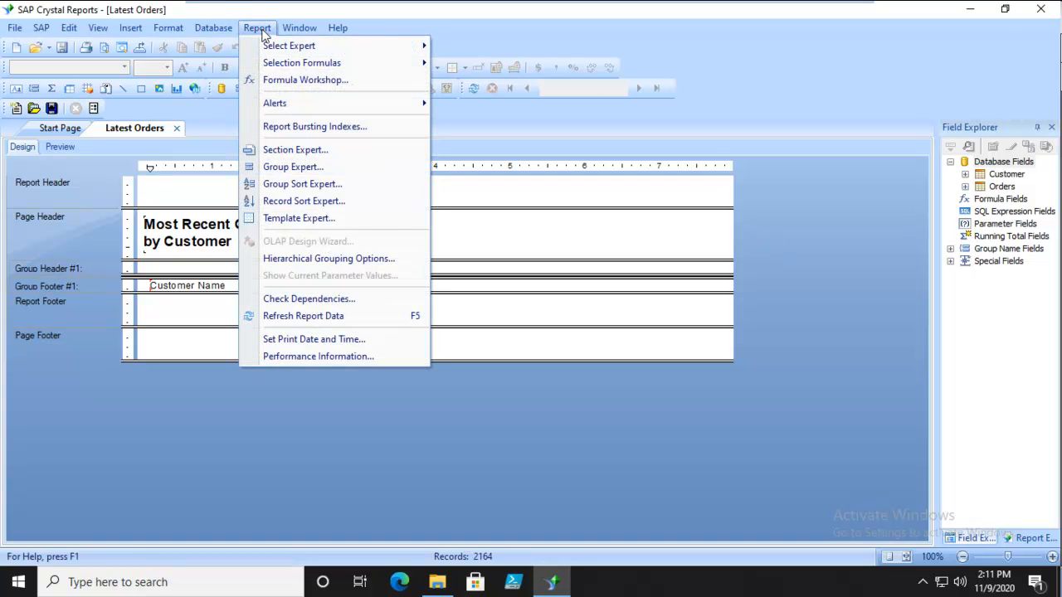
{"action": "left_click", "coordinate": [318, 356]}
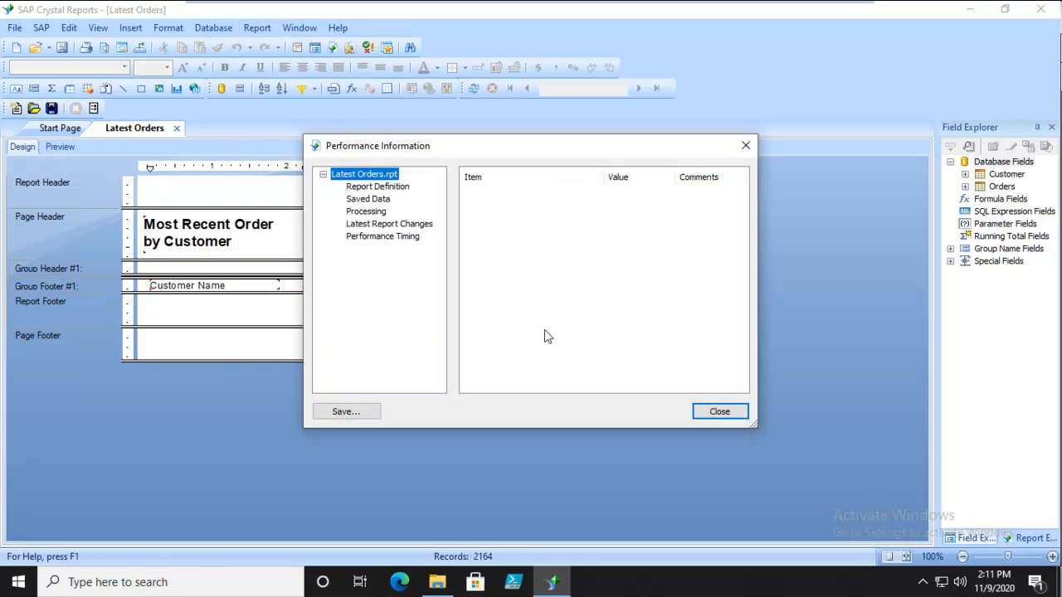
{"action": "left_click", "coordinate": [368, 200]}
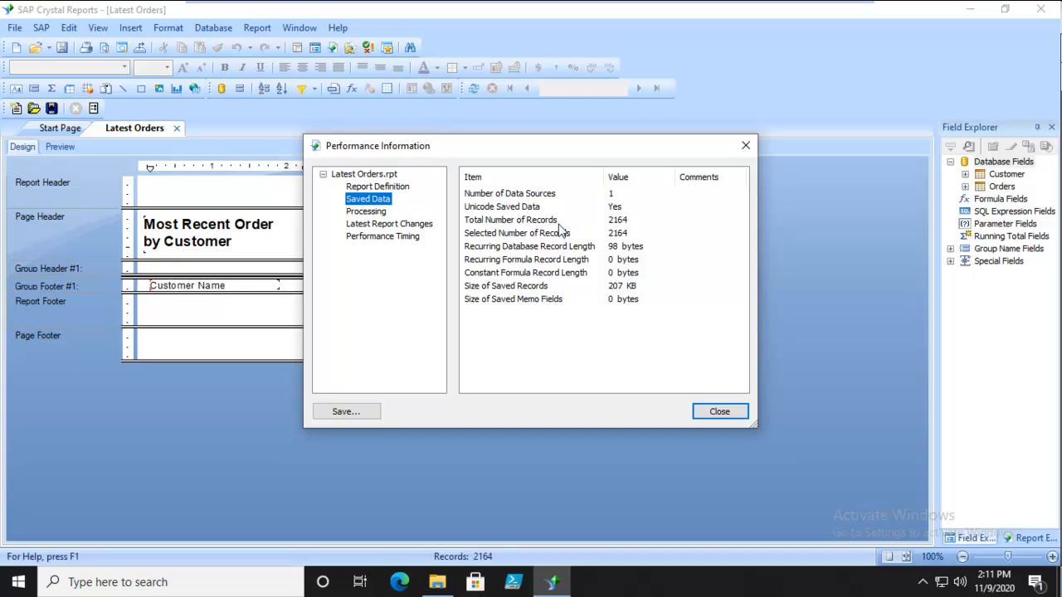
{"action": "left_click", "coordinate": [631, 229]}
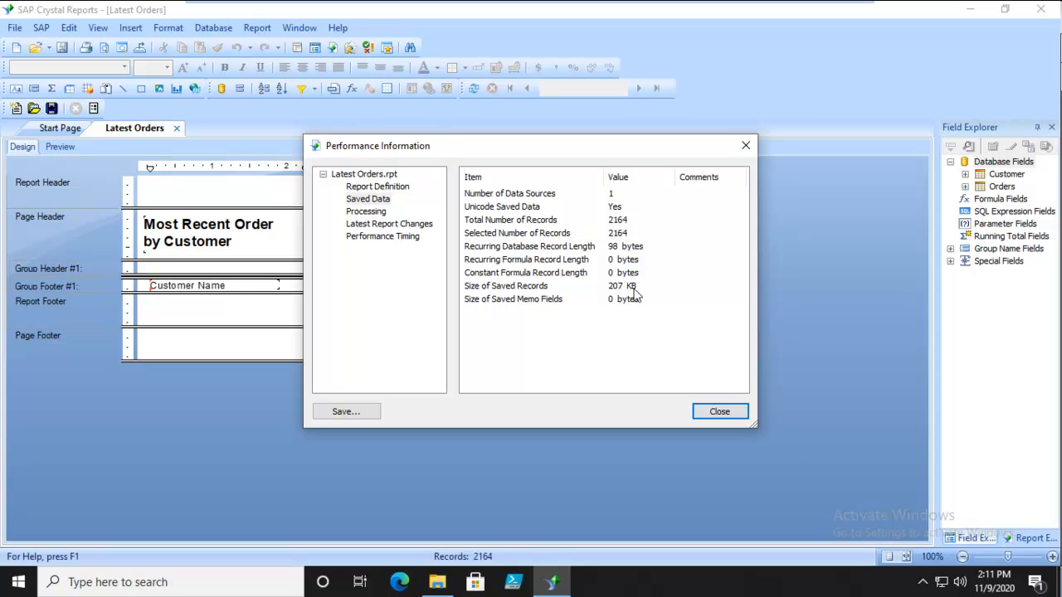
{"action": "left_click", "coordinate": [366, 212]}
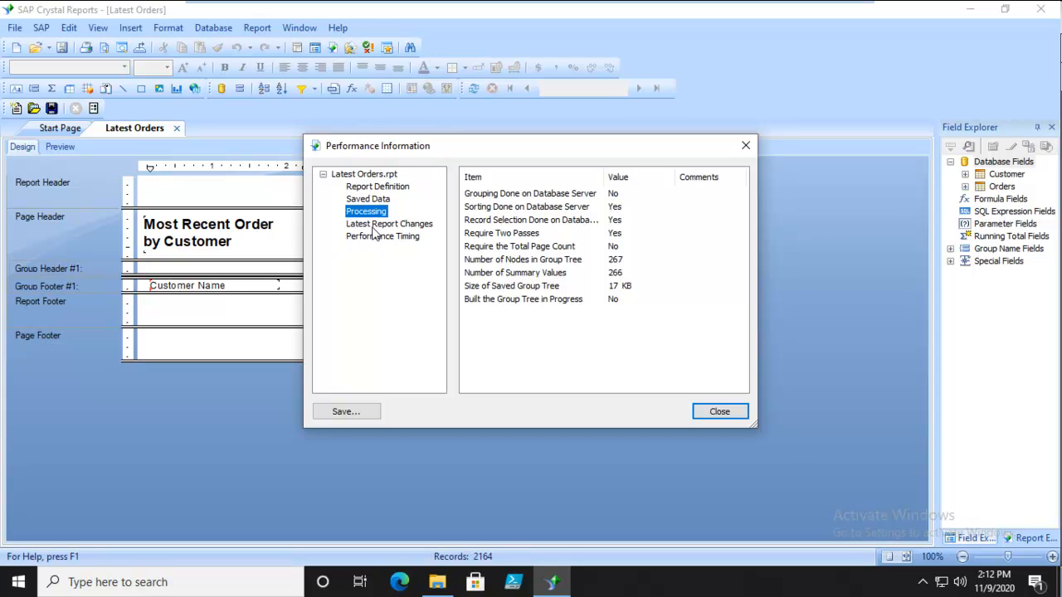
{"action": "left_click", "coordinate": [400, 240]}
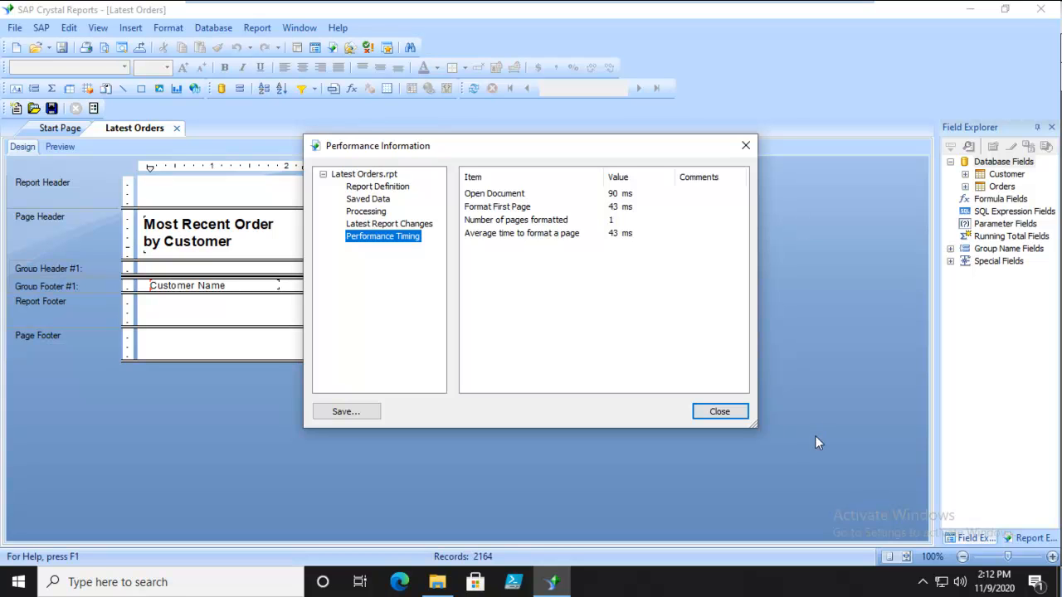
{"action": "left_click", "coordinate": [719, 412]}
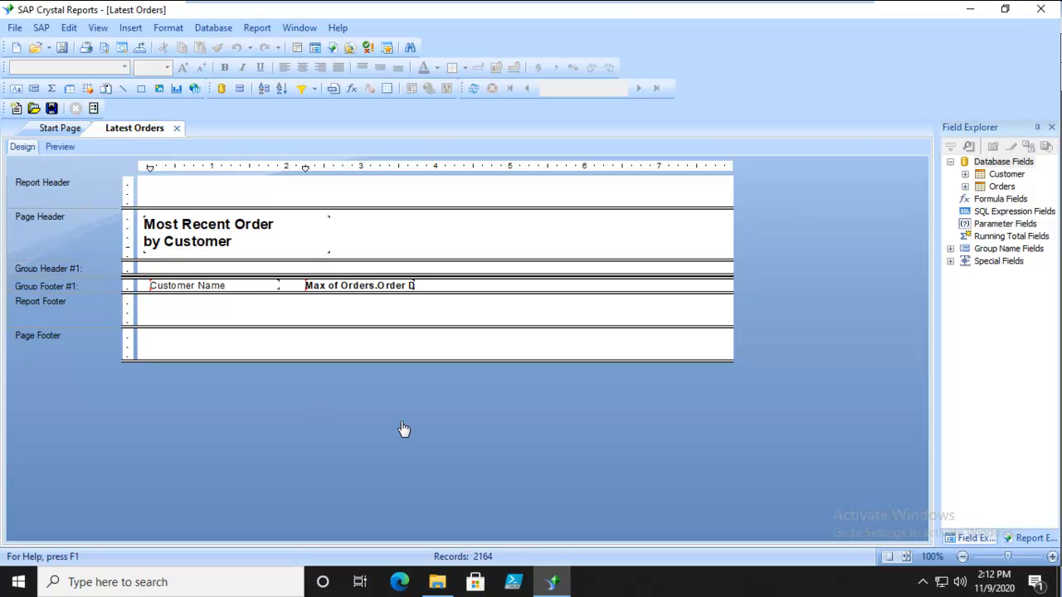
Close the Latest Orders report and start a new blank report
{"action": "left_click", "coordinate": [177, 128]}
{"action": "left_click", "coordinate": [501, 341]}
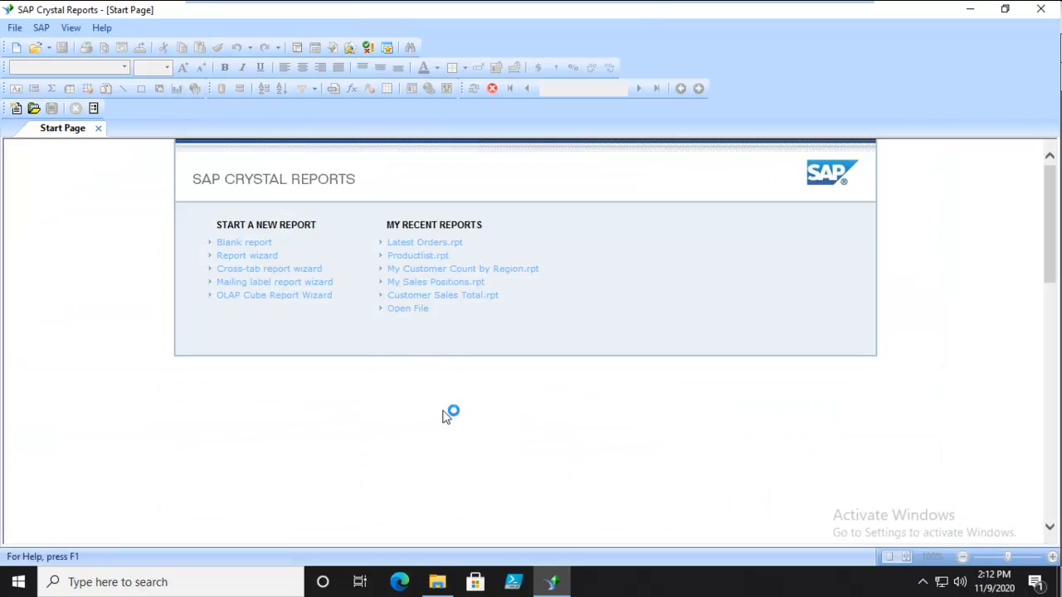
{"action": "left_click", "coordinate": [259, 244]}
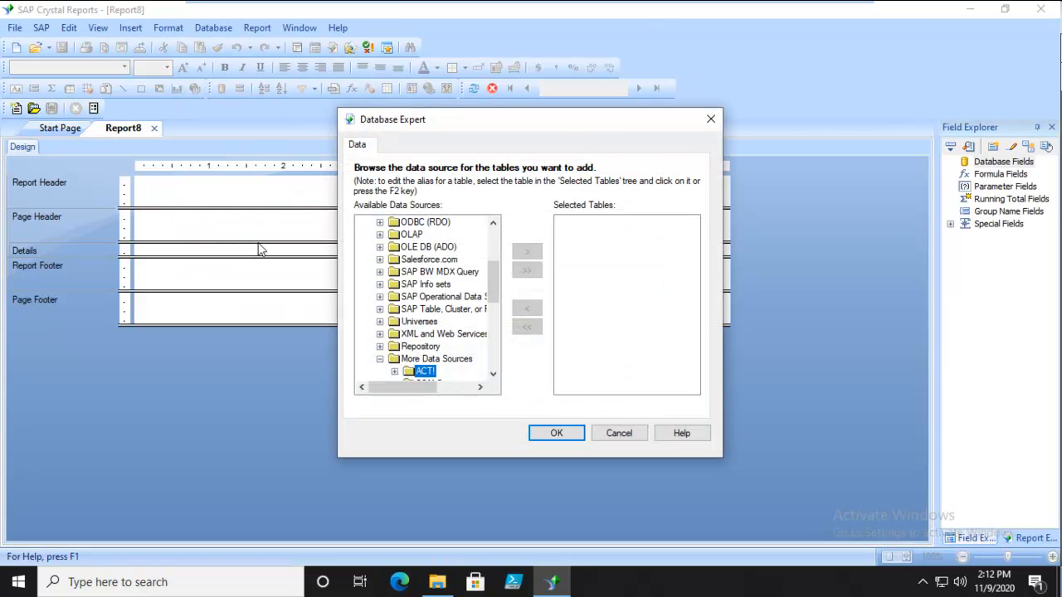
Start a new SQL command on the xtreme_1 connection for the blank report
{"action": "left_click_drag", "start_coordinate": [496, 278], "coordinate": [495, 247]}
{"action": "double_click", "coordinate": [417, 246]}
{"action": "double_click", "coordinate": [427, 260]}
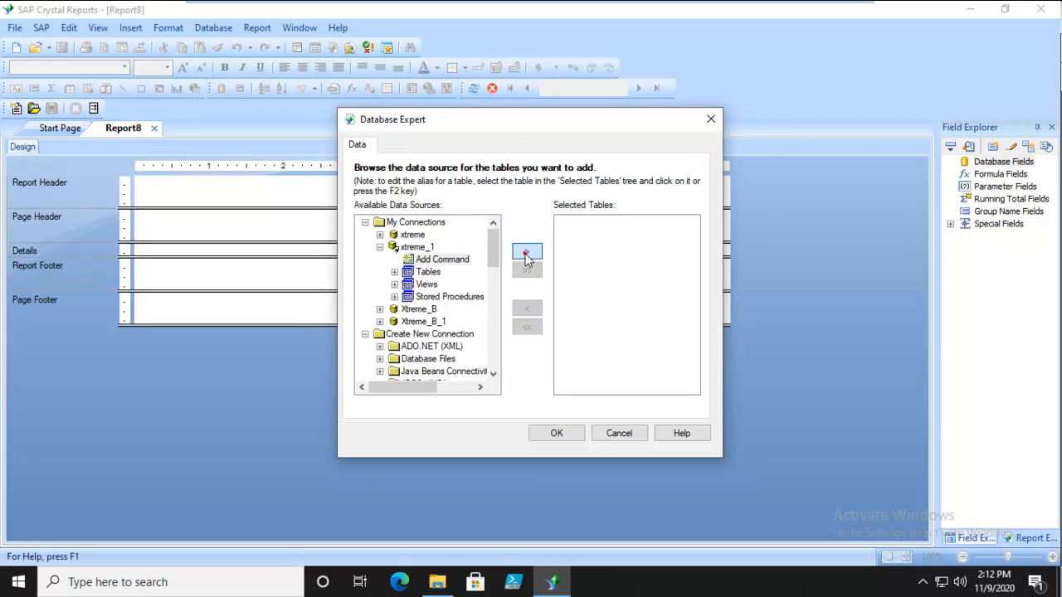
{"action": "left_click", "coordinate": [453, 251]}
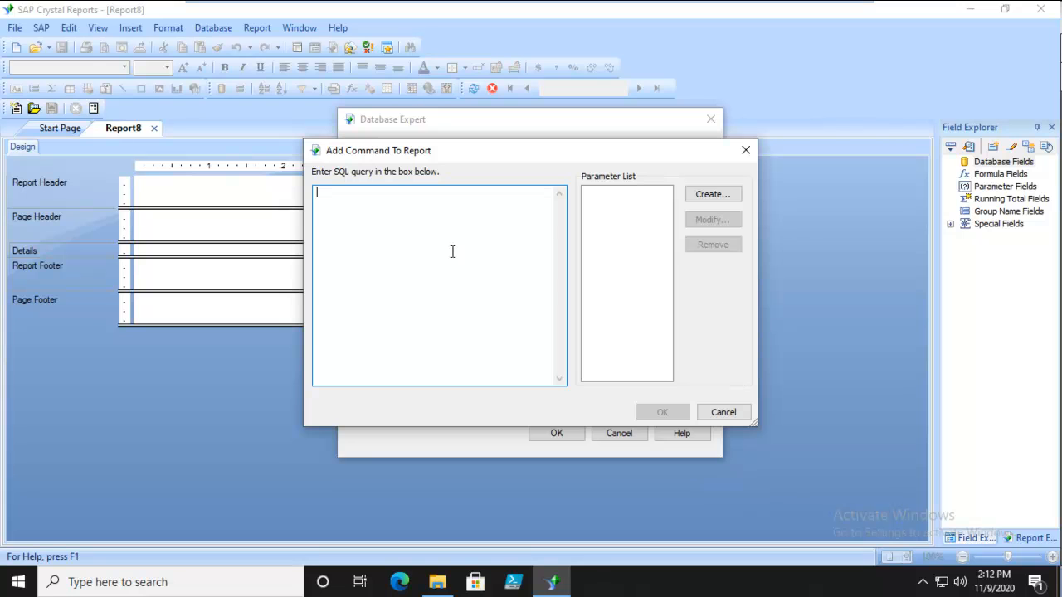
Begin the SQL query with Select 'Customer Name' followed by a comma
{"action": "type", "text": "Sele"}
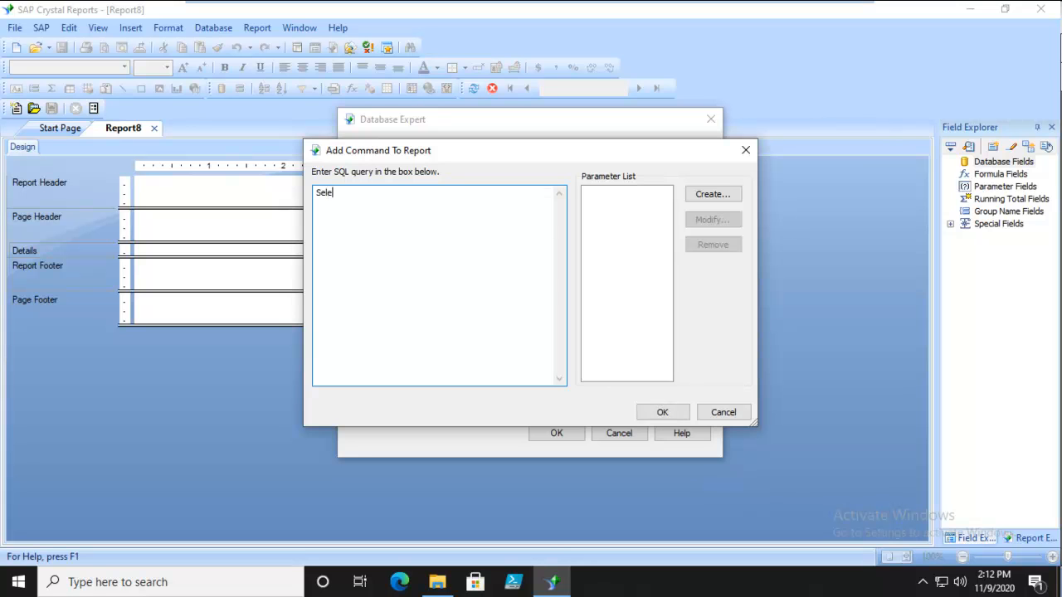
{"action": "type", "text": "ct 'Customer Name', (SELECT M"}
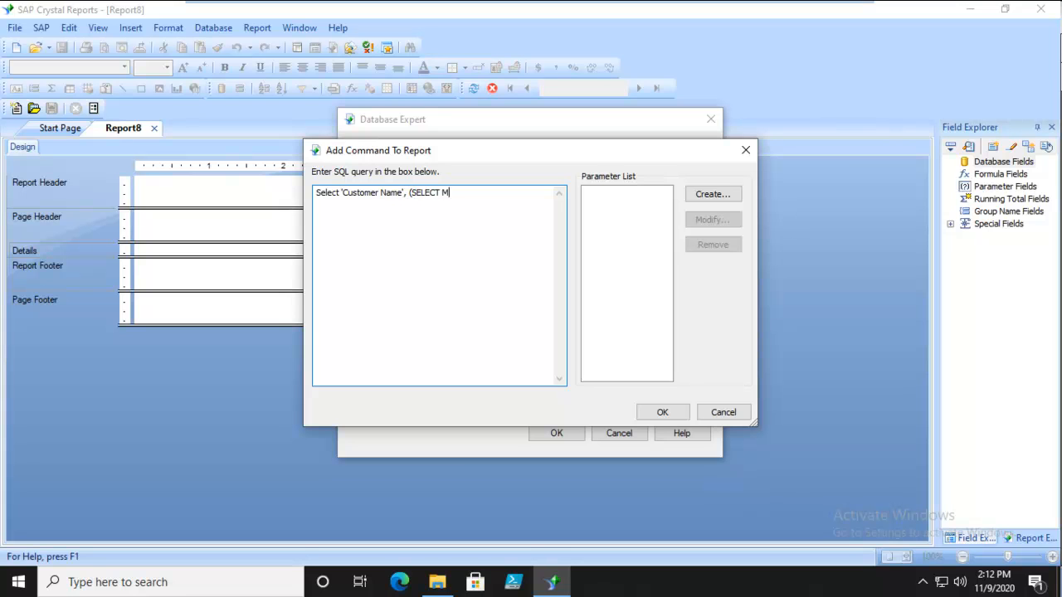
{"action": "type", "text": "AX"}
{"action": "type", "text": " ("}
{"action": "type", "text": "1000"}
Add the opening of the subquery to the Select line: (SELECT MAX (`Order date`
{"action": "key", "text": "BackSpace"}
{"action": "key", "text": "BackSpace"}
{"action": "key", "text": "BackSpace"}
Enclose Customer Name in backticks instead of single quotes and tidy the backtick closing Order date
{"action": "key", "text": "BackSpace"}
{"action": "type", "text": "'Order date`"}
{"action": "left_click", "coordinate": [344, 192]}
{"action": "key", "text": "BackSpace"}
{"action": "type", "text": "`"}
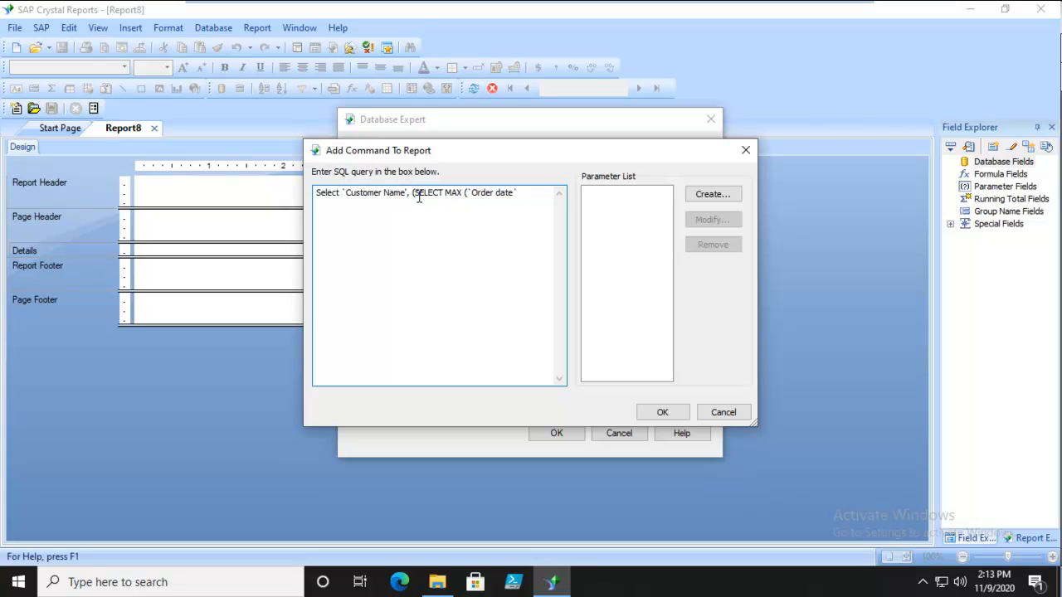
{"action": "key", "text": "BackSpace"}
{"action": "type", "text": "`"}
{"action": "key", "text": "BackSpace"}
{"action": "key", "text": "BackSpace"}
{"action": "type", "text": "e`"}
{"action": "left_click", "coordinate": [406, 192]}
{"action": "key", "text": "Delete"}
{"action": "key", "text": "BackSpace"}
{"action": "key", "text": "BackSpace"}
{"action": "key", "text": "BackSpace"}
{"action": "type", "text": "me`"}
Add the line FROM Orders to the subquery
{"action": "left_click", "coordinate": [536, 194]}
{"action": "key", "text": "Return"}
{"action": "type", "text": "FROM "}
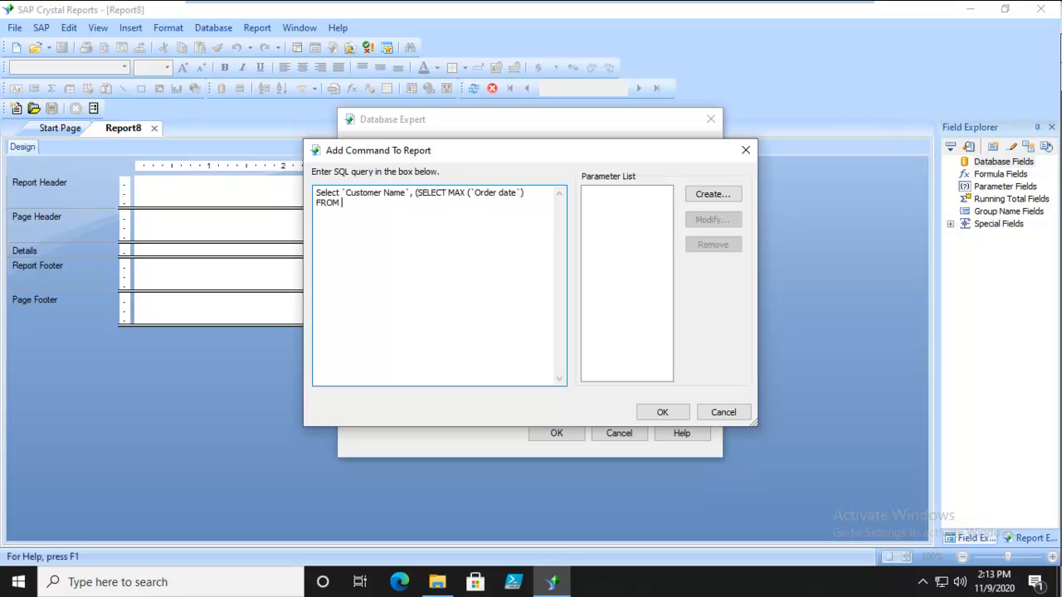
{"action": "type", "text": "Orders"}
Add the subquery condition WHERE orders.`Customer ID` = customer.`customerID`) on a new line
{"action": "key", "text": "Return"}
{"action": "type", "text": "WHERE orders.`Customeer ID"}
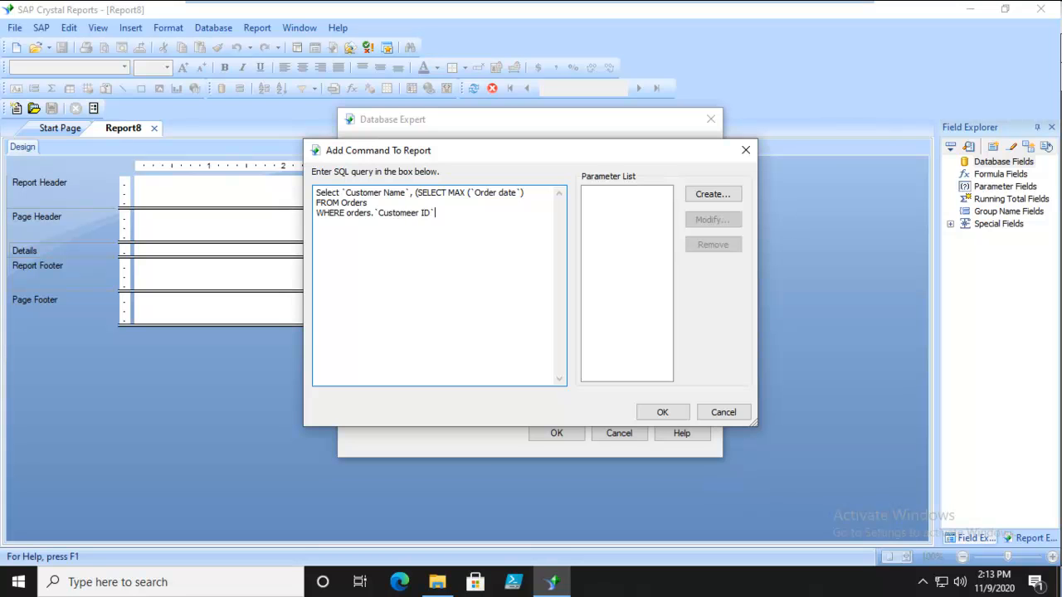
{"action": "type", "text": "` = customer.~customerID"}
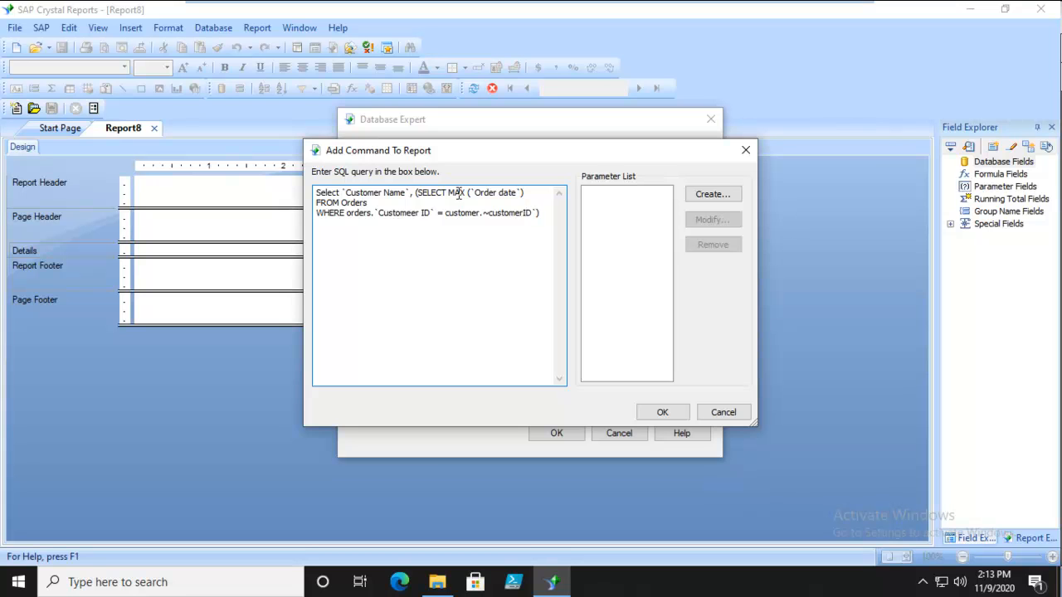
{"action": "key", "text": "BackSpace"}
{"action": "type", "text": "`"}
Complete the query by adding AS LastOrder, From Customer and Order by `Customer name` on separate lines
{"action": "key", "text": "Return"}
{"action": "type", "text": "AS LastOrder From Customer"}
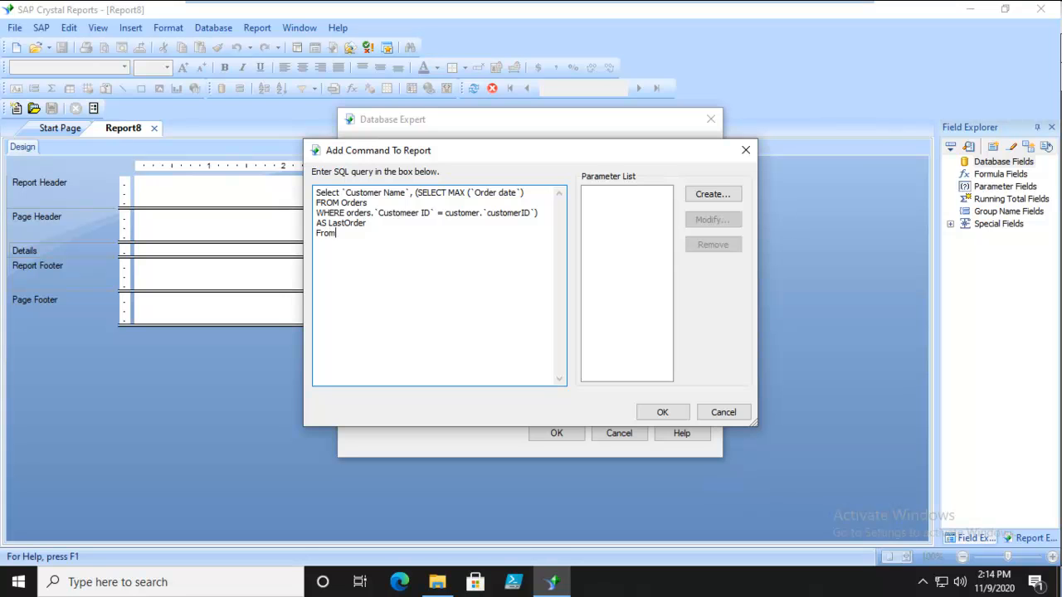
{"action": "key", "text": "Return"}
{"action": "type", "text": "Order by `Customer name"}
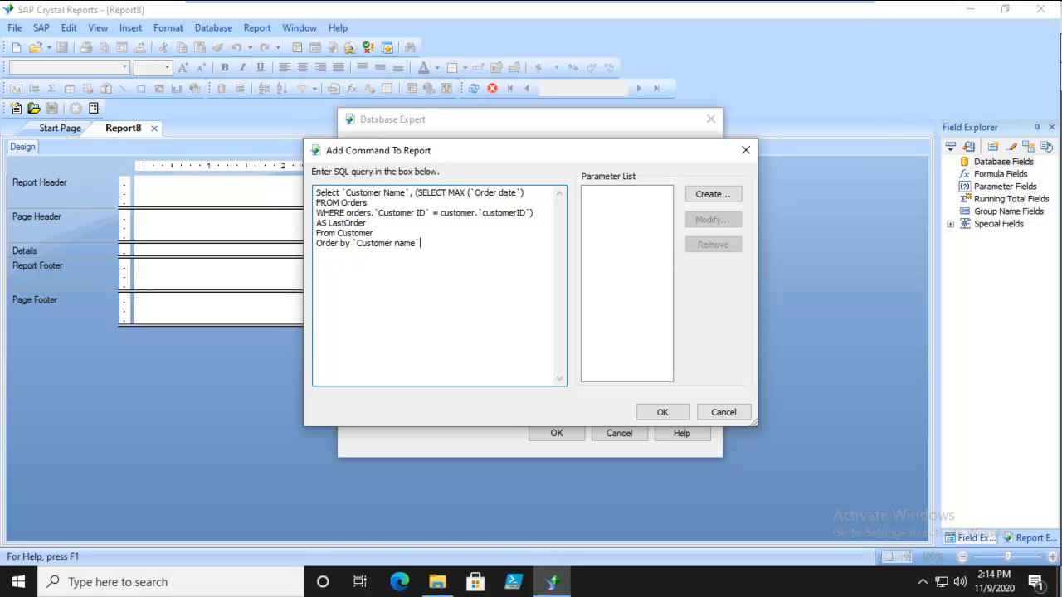
Try to submit the SQL command, recheck the Customer Name references in the query, and try submitting it again
{"action": "left_click", "coordinate": [661, 413]}
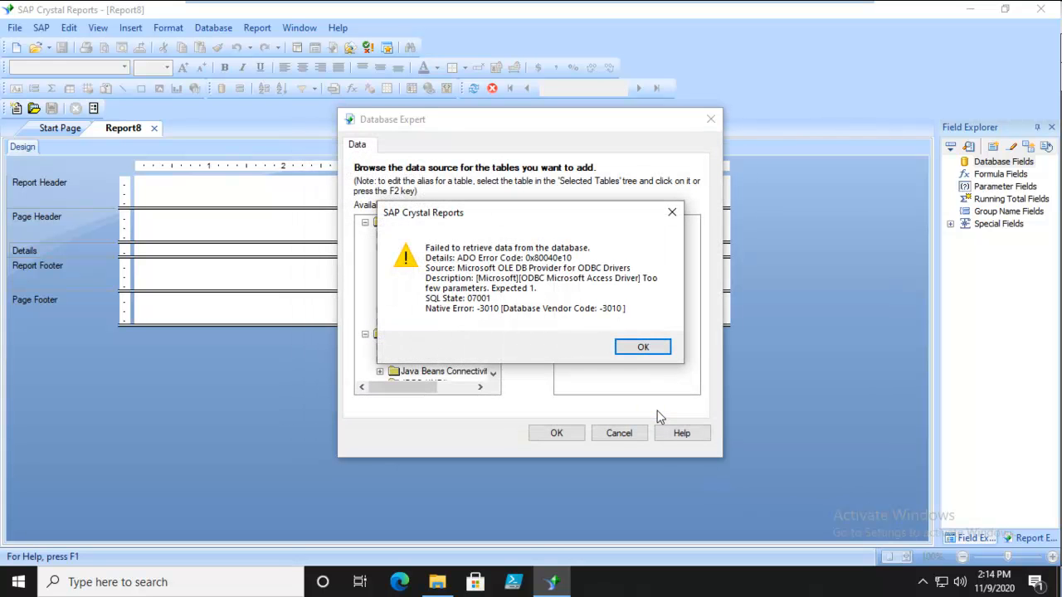
{"action": "left_click", "coordinate": [643, 347]}
{"action": "left_click", "coordinate": [456, 270]}
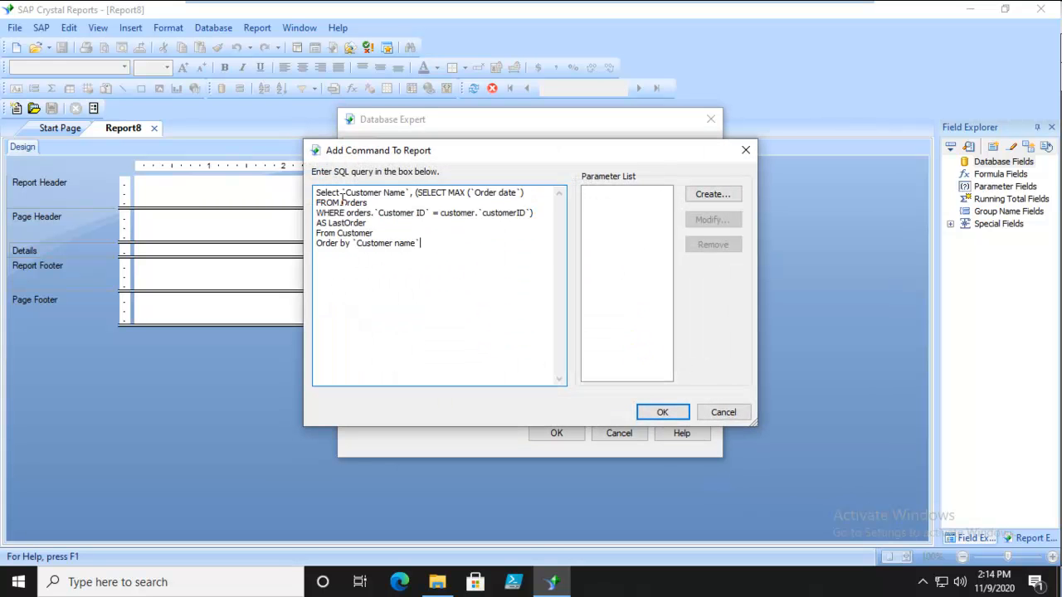
{"action": "left_click", "coordinate": [407, 191]}
{"action": "left_click", "coordinate": [441, 243]}
{"action": "left_click", "coordinate": [664, 413]}
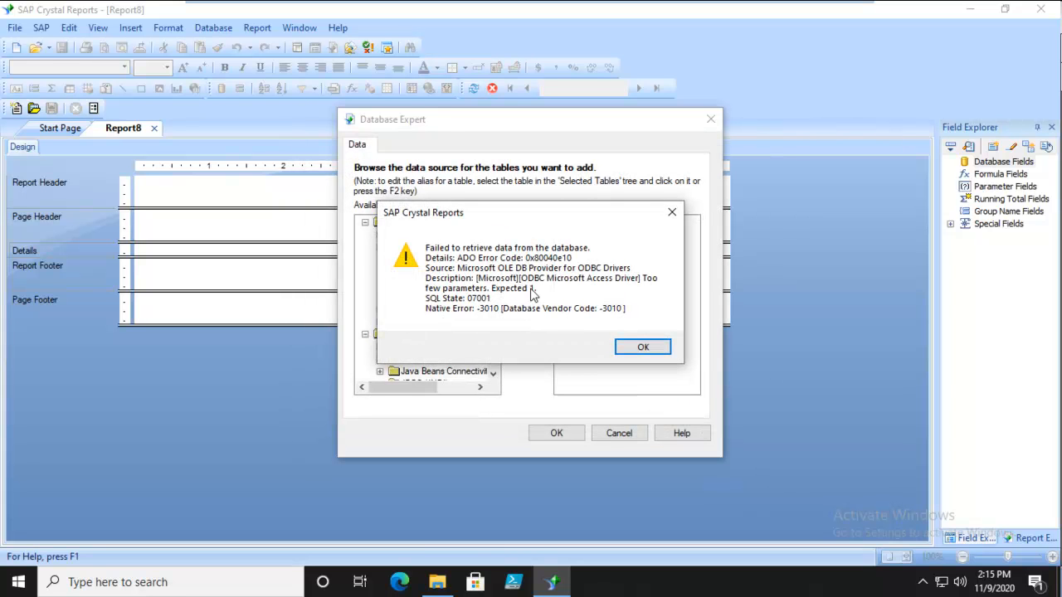
{"action": "left_click", "coordinate": [637, 347]}
{"action": "left_click", "coordinate": [451, 279]}
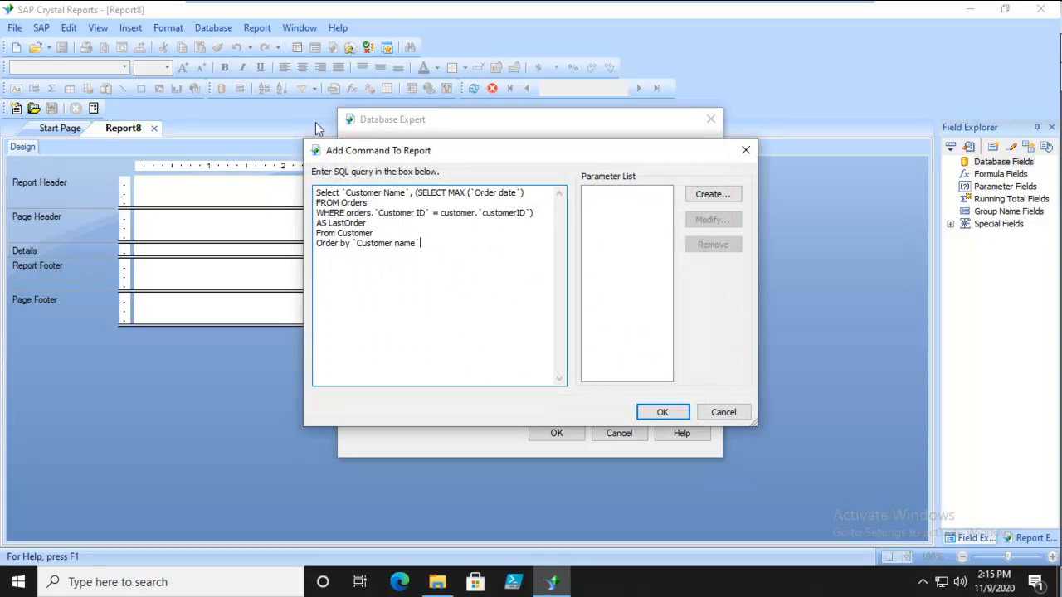
Start the subquery on its own line, correct its customer reference to Customer.`customer ID`, and submit the command as the report's data source
{"action": "left_click", "coordinate": [414, 193]}
{"action": "key", "text": "Return"}
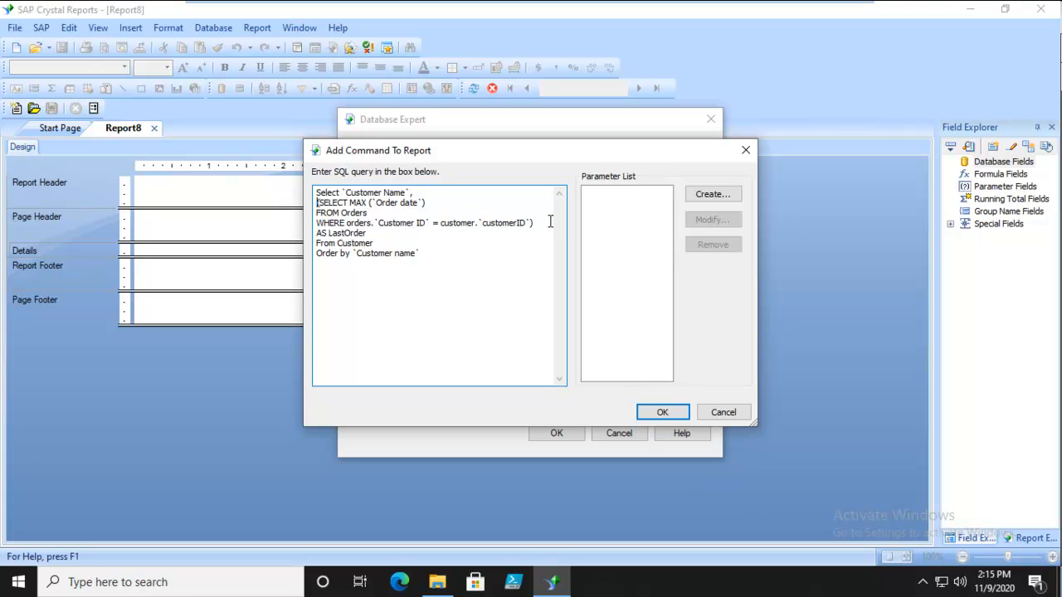
{"action": "left_click", "coordinate": [445, 257]}
{"action": "key", "text": "BackSpace"}
{"action": "type", "text": "C"}
{"action": "left_click", "coordinate": [518, 224]}
{"action": "left_click", "coordinate": [523, 243]}
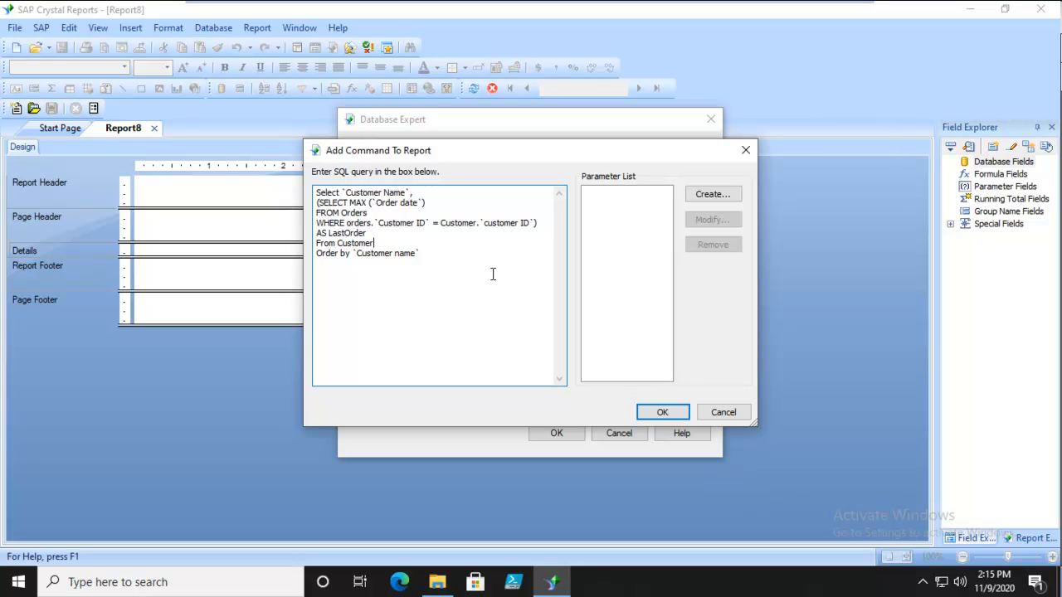
{"action": "left_click", "coordinate": [662, 413]}
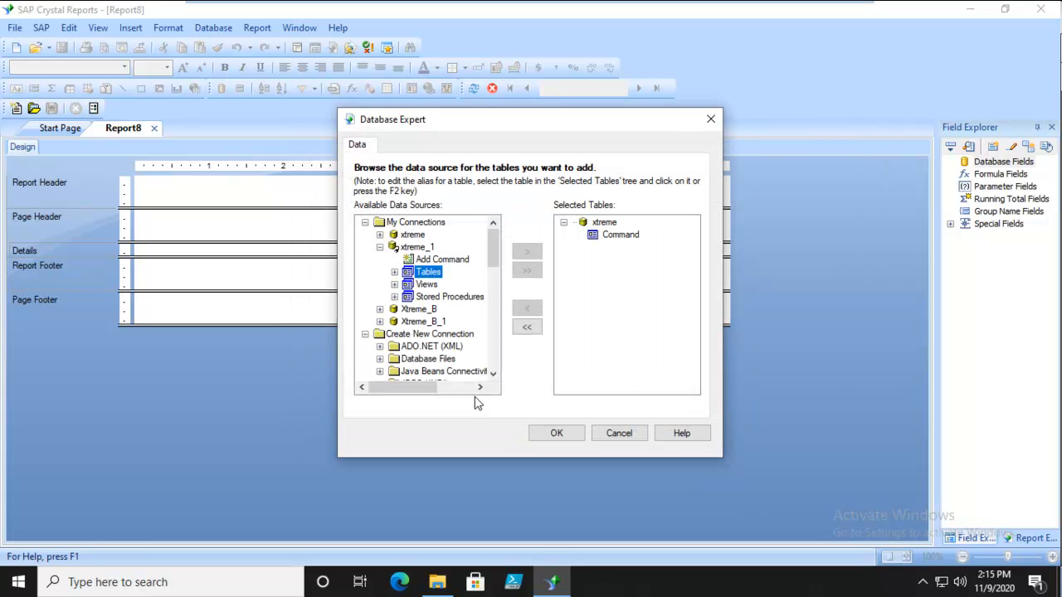
{"action": "left_click", "coordinate": [558, 433]}
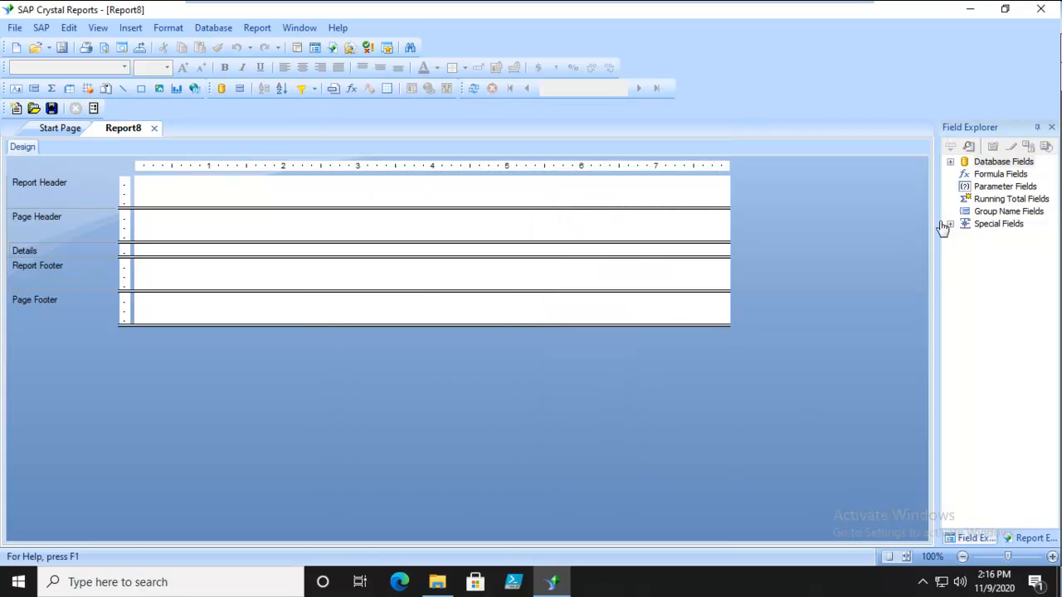
Place the command's Customer Name and LastOrder fields side by side in the Details section and show the report in print preview
{"action": "left_click", "coordinate": [950, 161]}
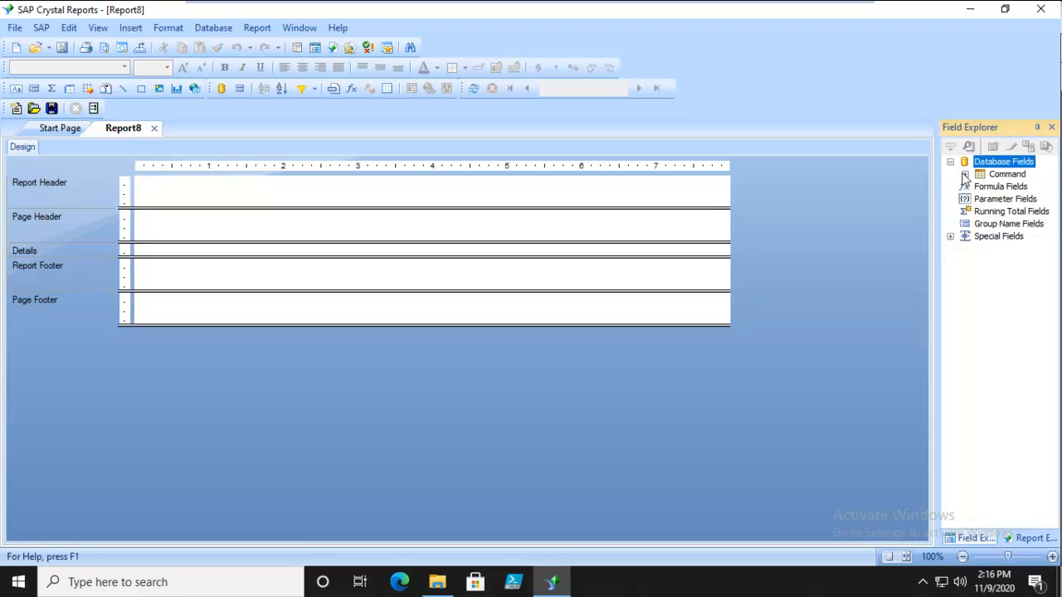
{"action": "left_click", "coordinate": [965, 175]}
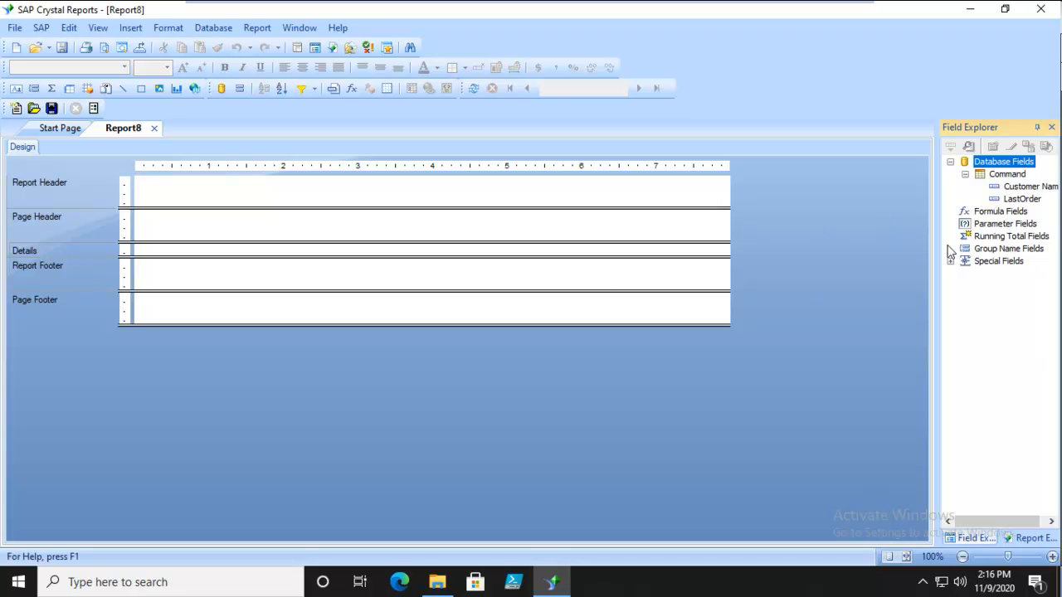
{"action": "left_click_drag", "start_coordinate": [1022, 186], "coordinate": [170, 253]}
{"action": "left_click_drag", "start_coordinate": [1022, 199], "coordinate": [354, 253]}
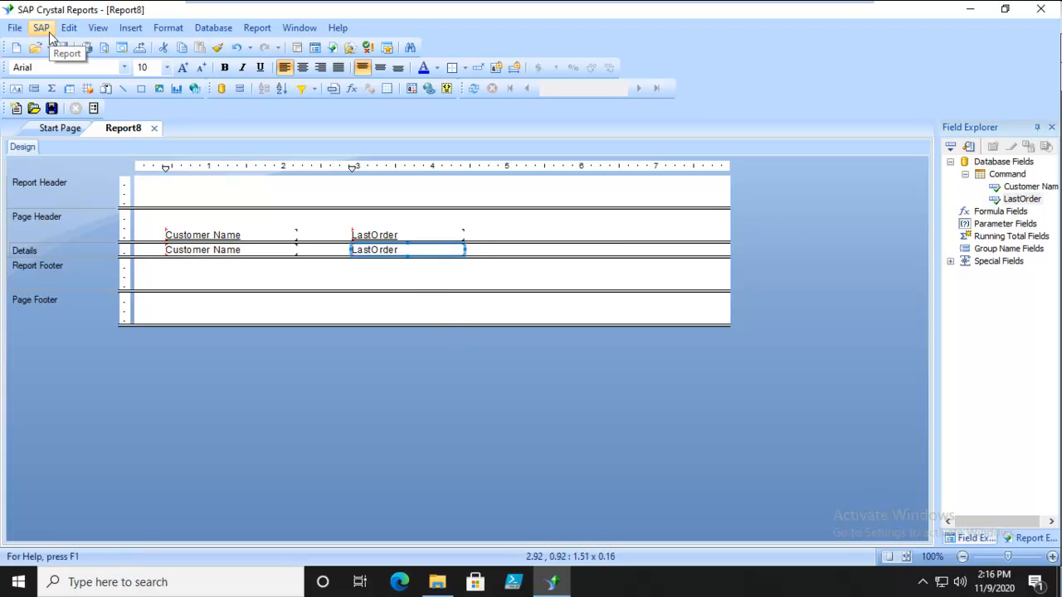
{"action": "left_click", "coordinate": [130, 28]}
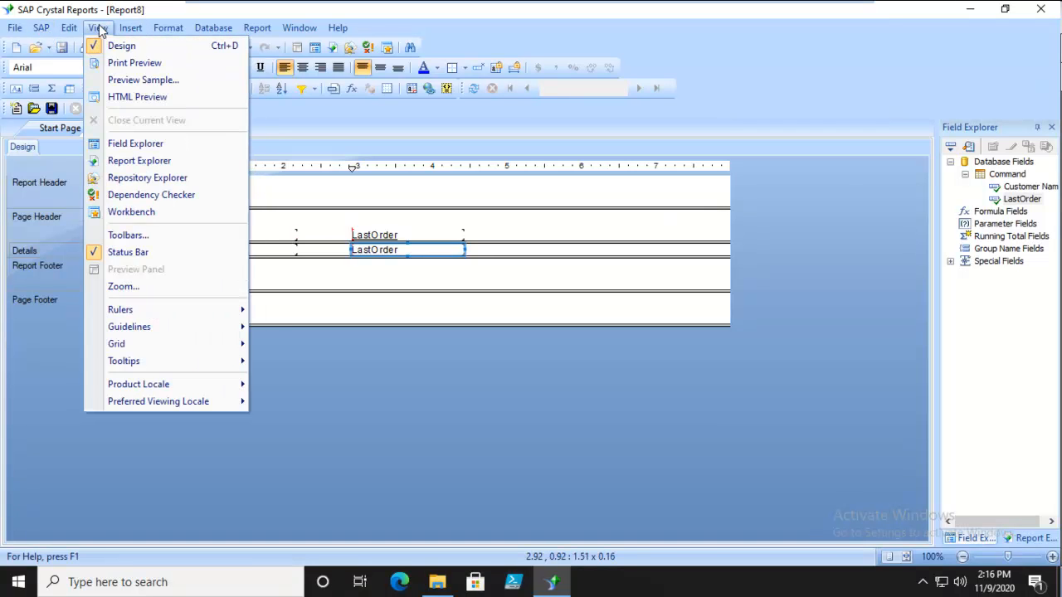
{"action": "left_click", "coordinate": [113, 63]}
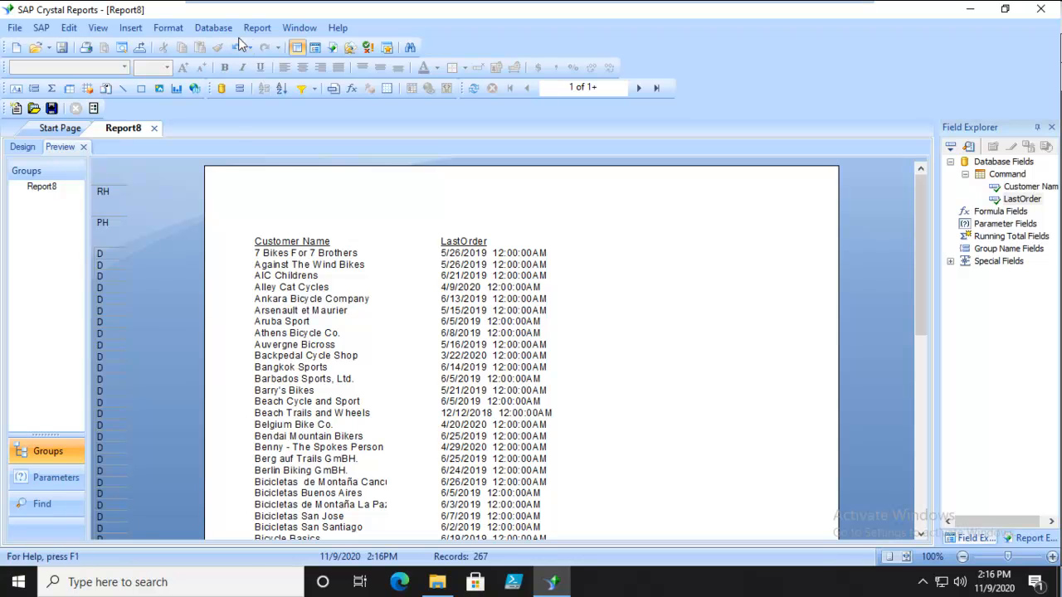
Examine the report's performance information for saved data, processing and performance timing, and close it
{"action": "left_click", "coordinate": [258, 27]}
{"action": "left_click", "coordinate": [295, 357]}
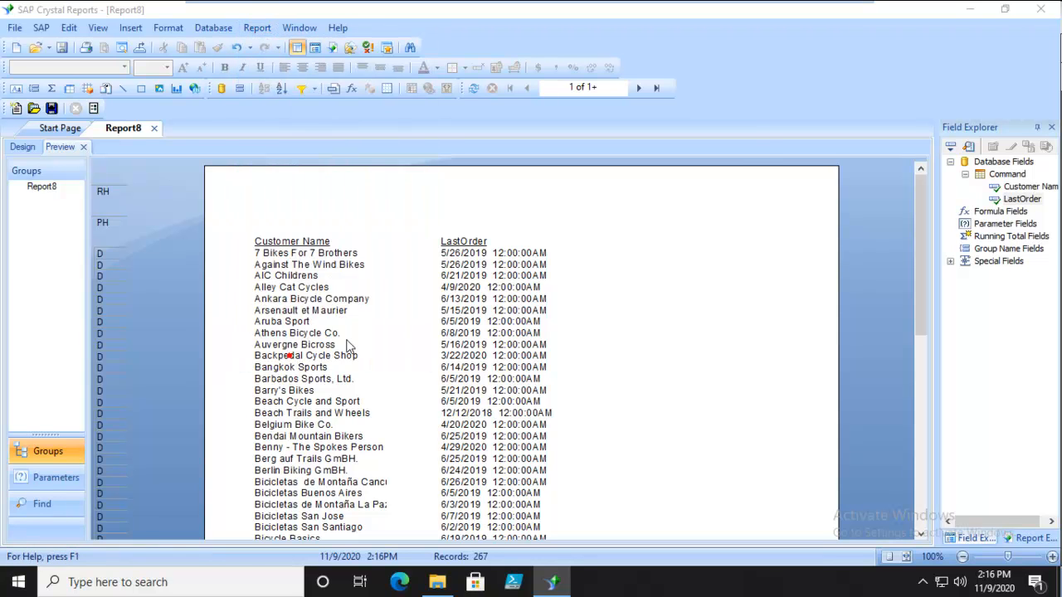
{"action": "left_click", "coordinate": [370, 199]}
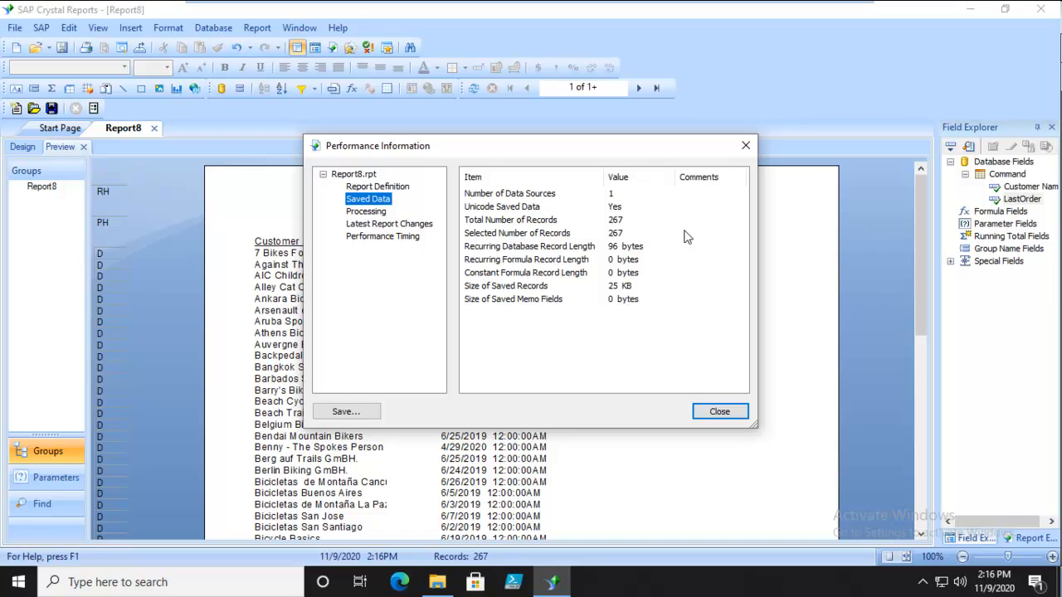
{"action": "left_click", "coordinate": [365, 213]}
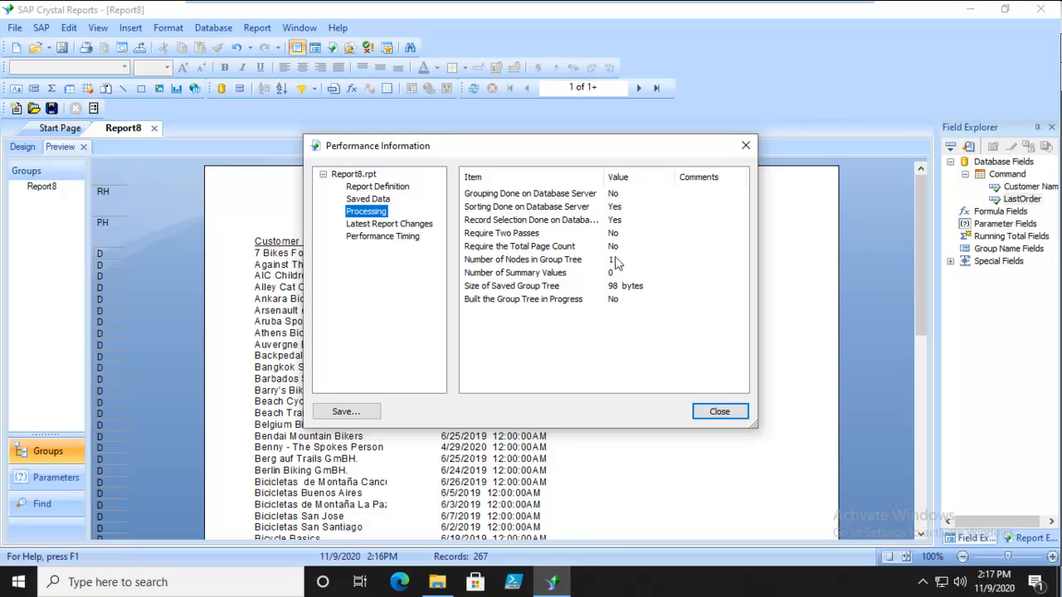
{"action": "left_click", "coordinate": [367, 241]}
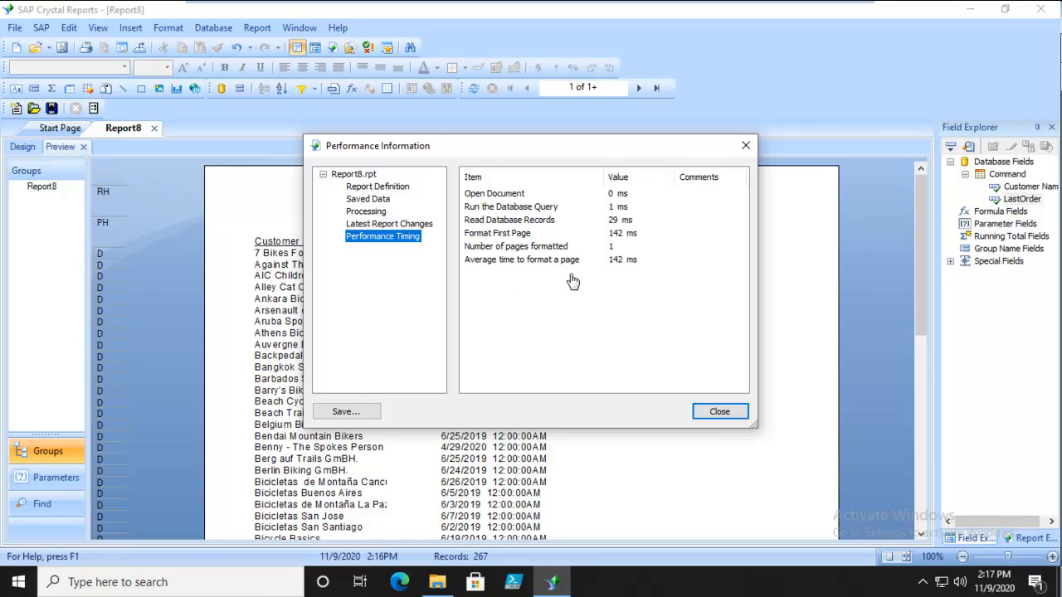
{"action": "left_click", "coordinate": [715, 412]}
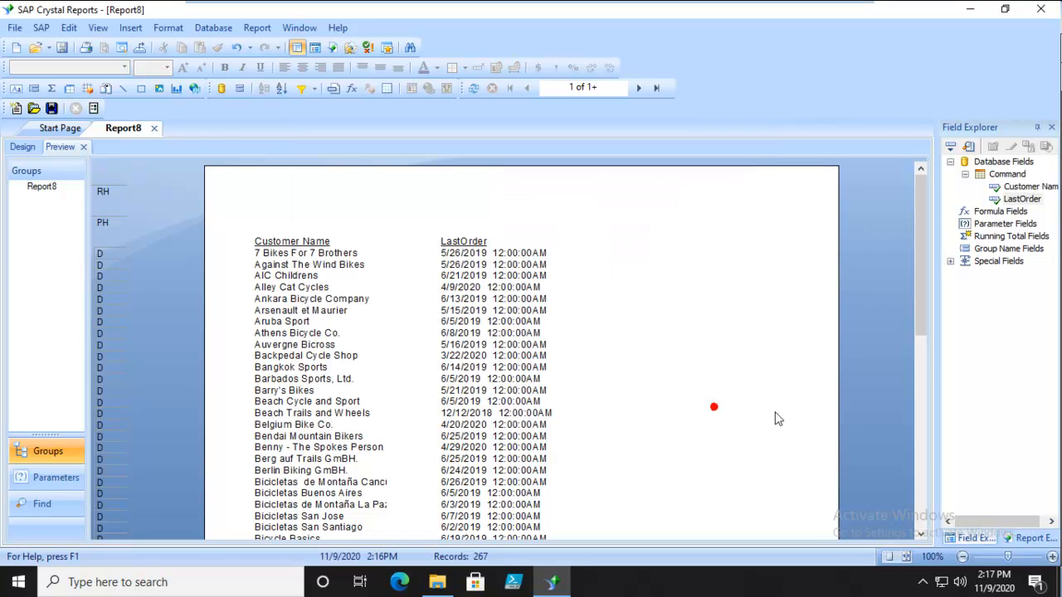